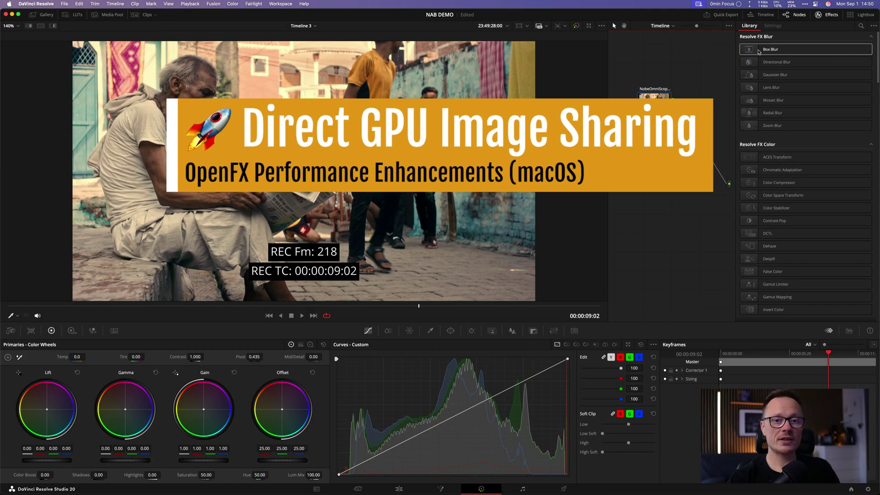
Step: Start a search of the DaVinci Resolve Effects Library
click(861, 26)
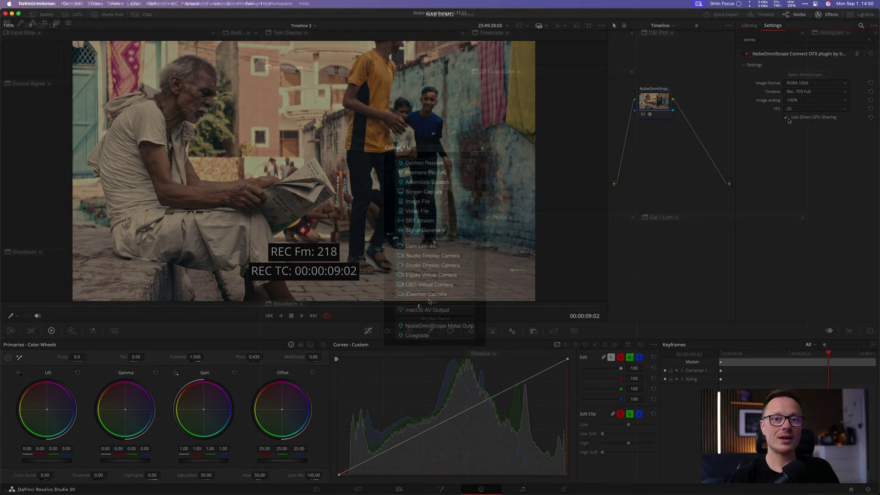
Step: Choose NobeOmniScope Metal Output as the GPU Share Source for the scopes
click(438, 326)
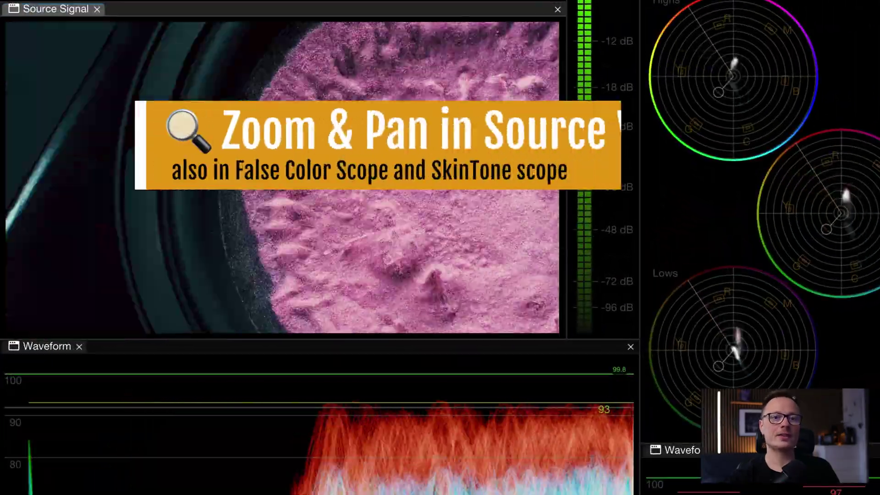
Step: Zoom into the Source Signal picture and switch that panel to a False Color scope
scroll(442, 88, up, 5)
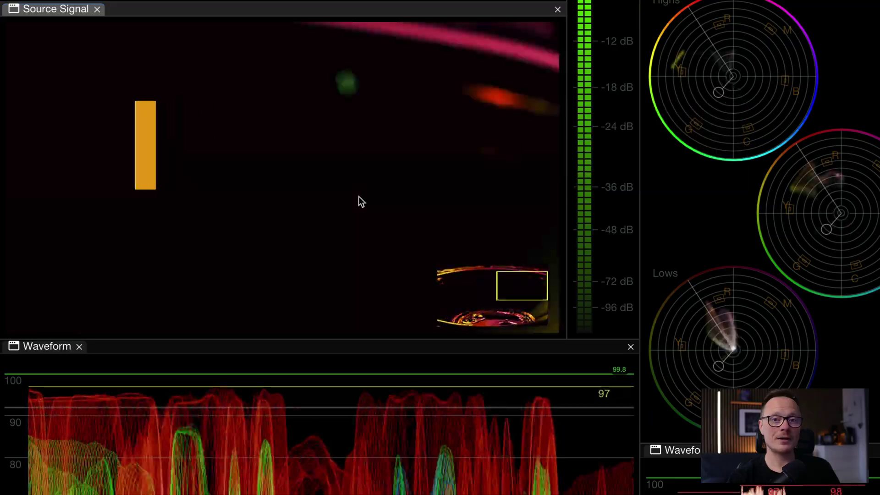
scroll(358, 197, down, 3)
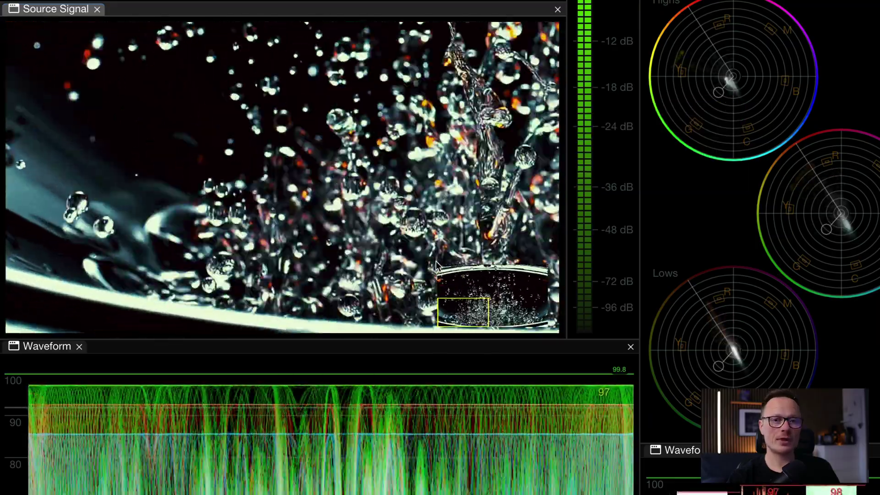
scroll(284, 215, up, 3)
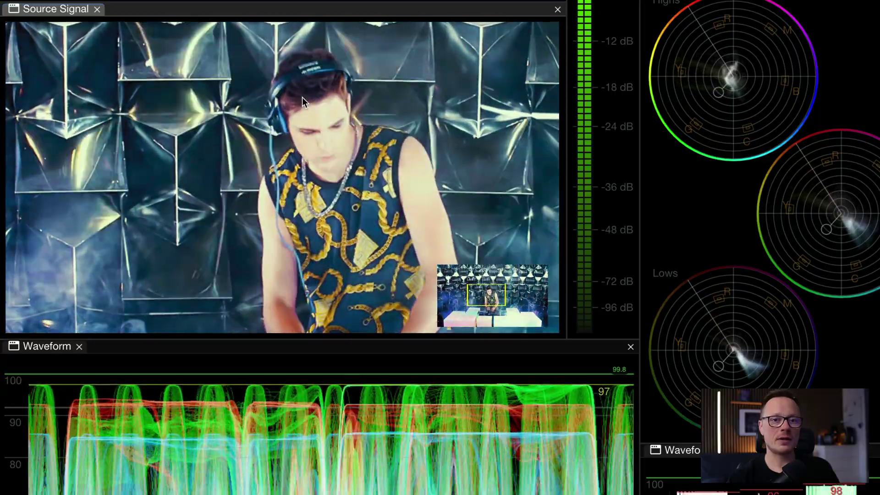
right_click(301, 97)
mouse_move(367, 108)
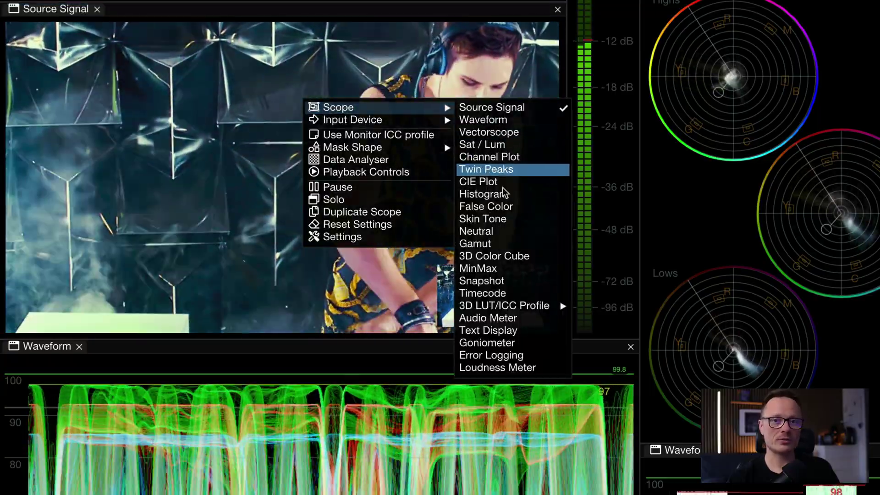
click(499, 206)
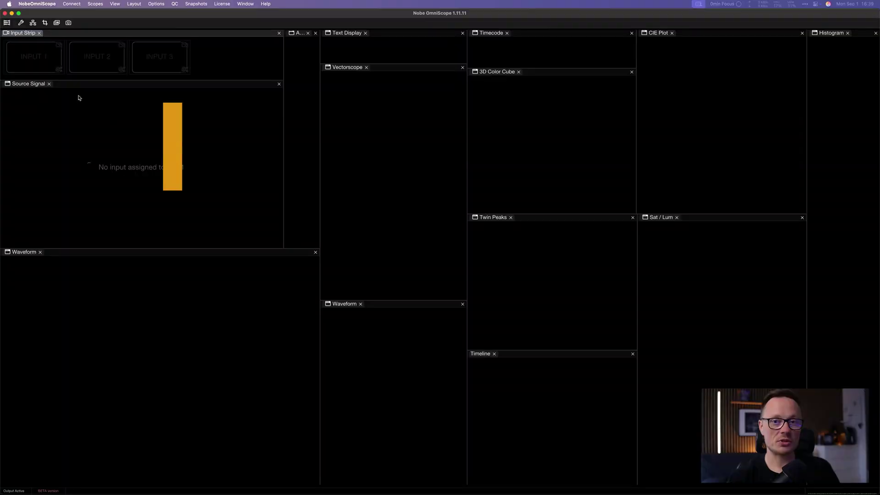
Step: Set the Input Strip source to an SRT Stream and confirm its URL
click(40, 56)
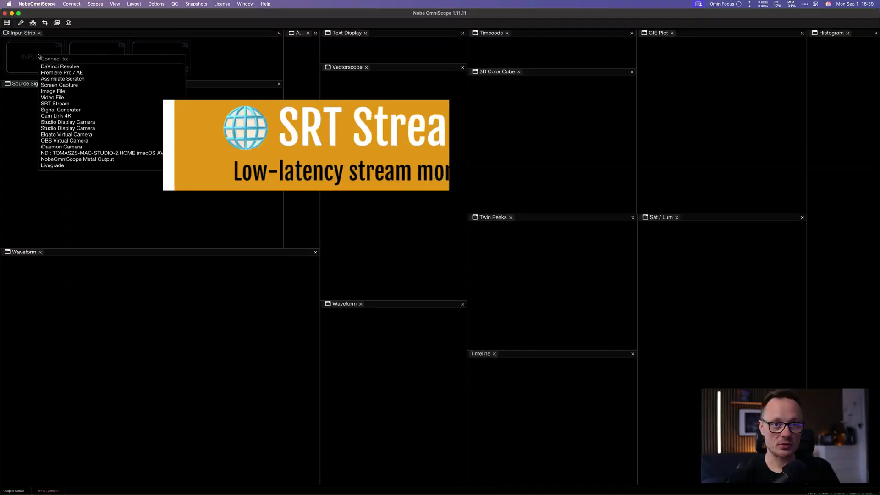
click(58, 103)
click(427, 265)
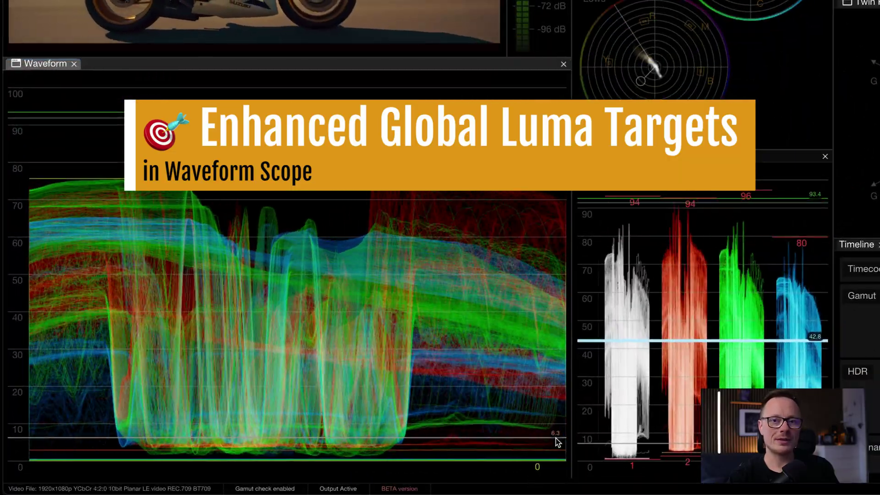
Step: Raise the waveform and parade luma target lines, and recolour Custom Target 2 (level 51) yellow
drag(556, 438, 563, 390)
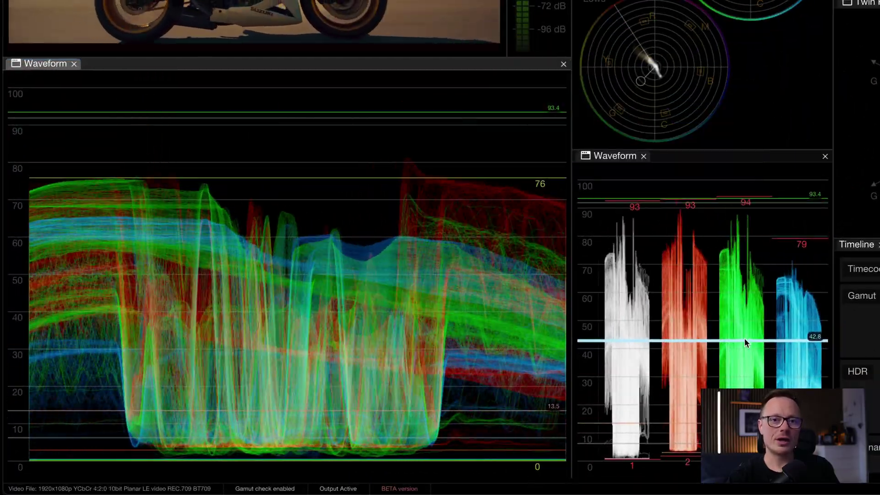
drag(742, 351, 727, 319)
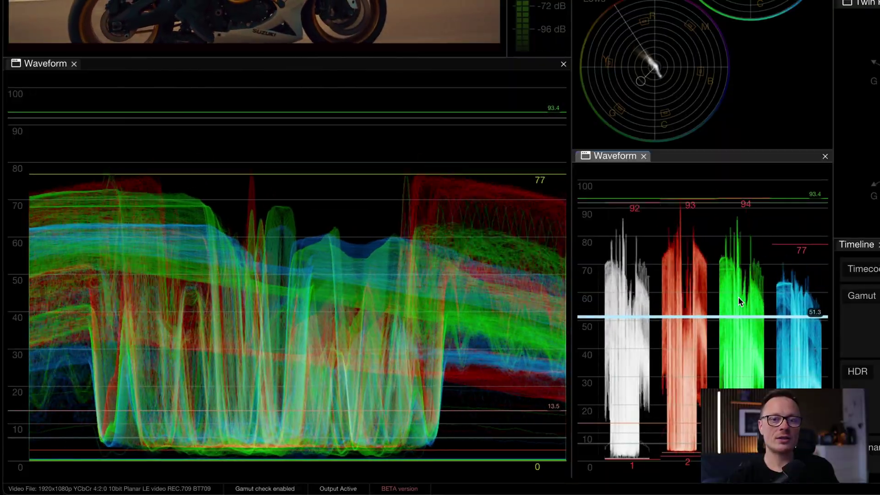
right_click(738, 298)
click(760, 431)
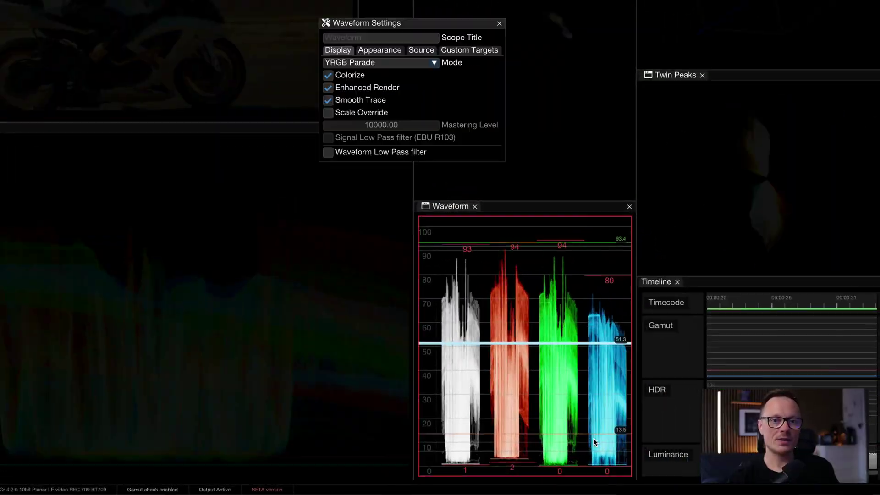
drag(465, 19, 701, 160)
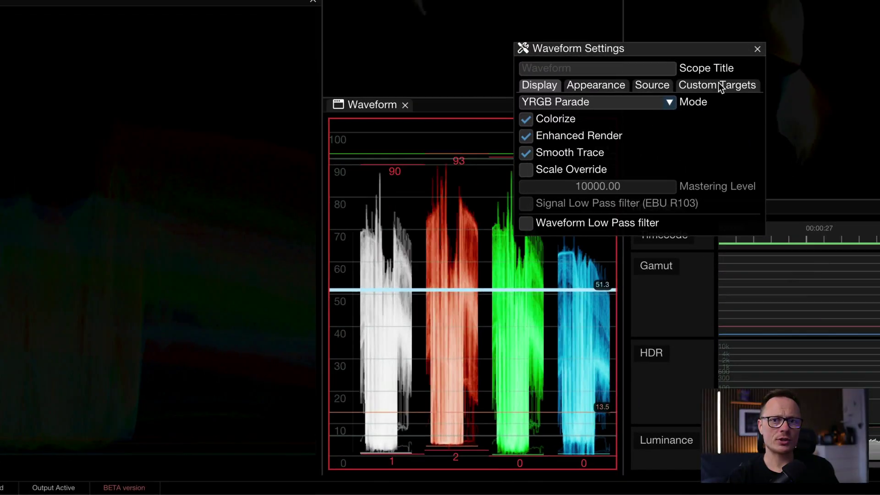
click(718, 86)
click(669, 153)
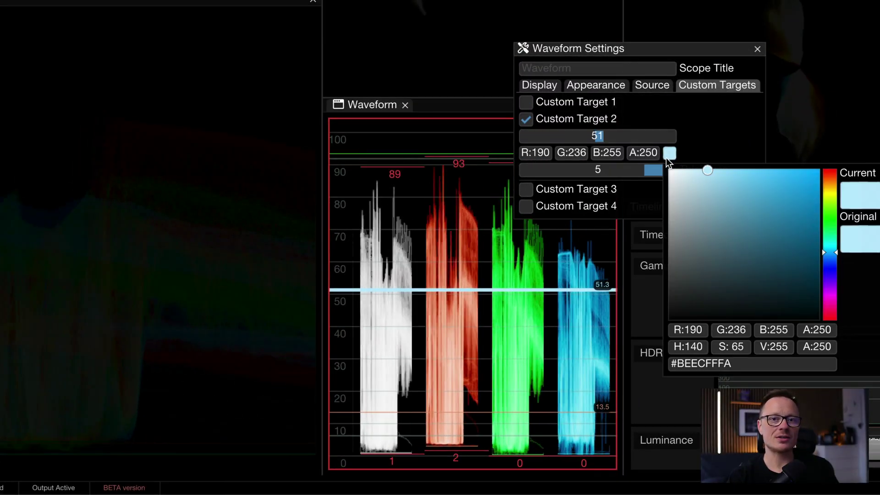
click(795, 278)
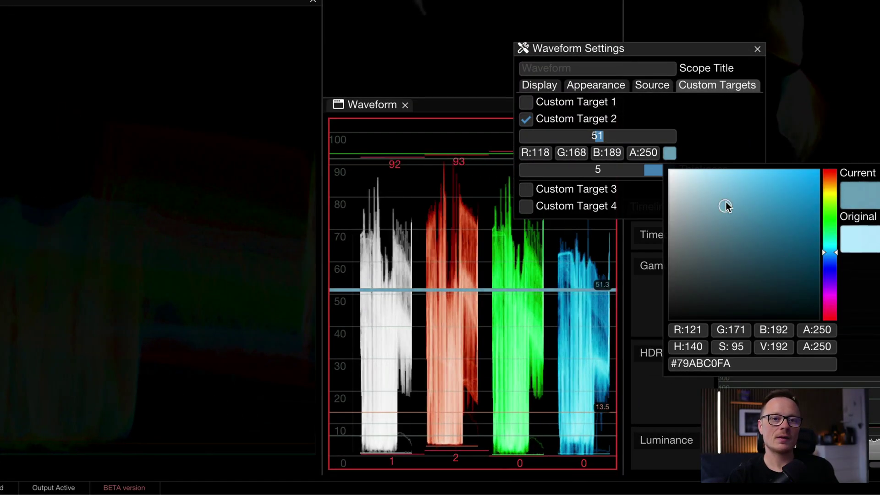
mouse_move(829, 194)
mouse_down()
mouse_move(832, 214)
mouse_move(830, 195)
mouse_up()
click(711, 145)
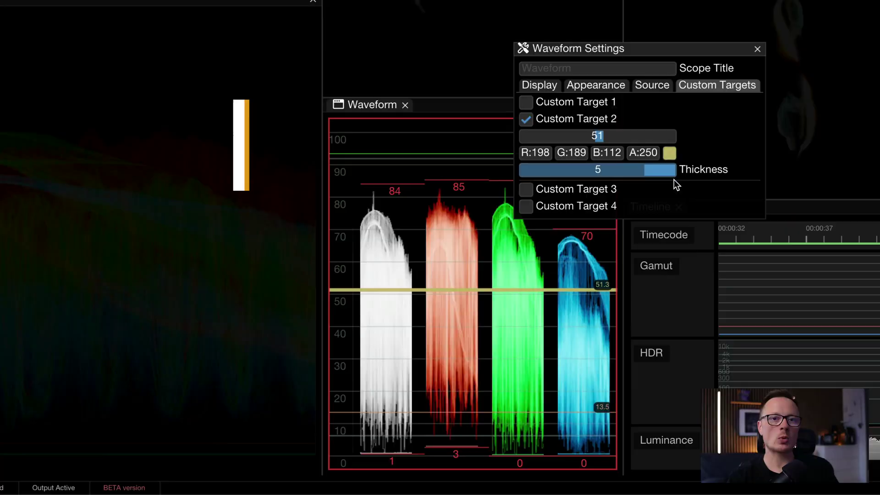
Step: In the Targets manager, set the first luma target level to 0.877
click(761, 50)
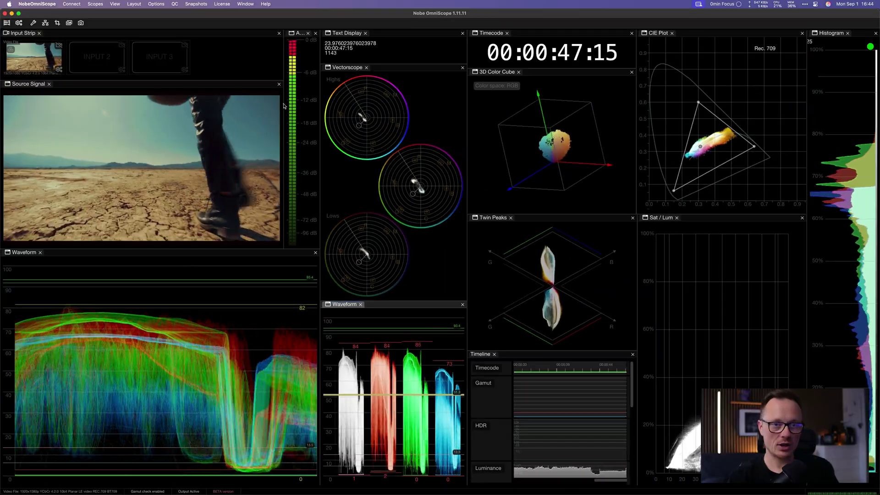
click(133, 4)
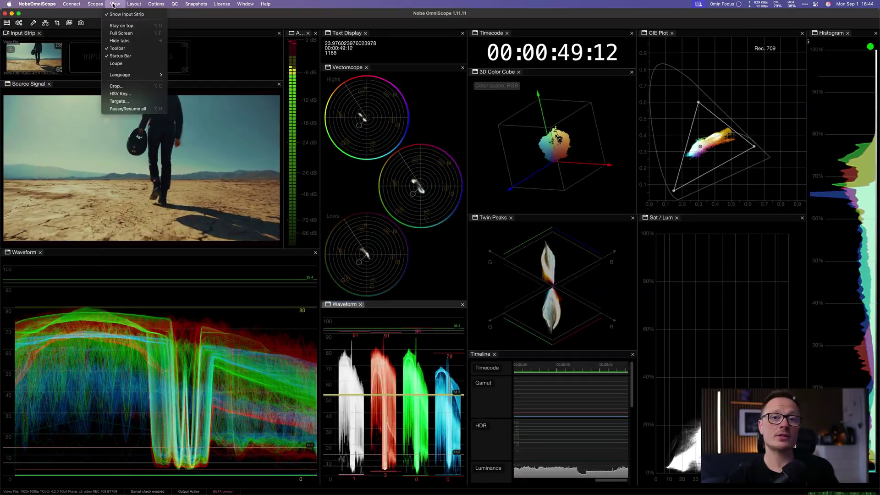
click(118, 102)
key(super+t)
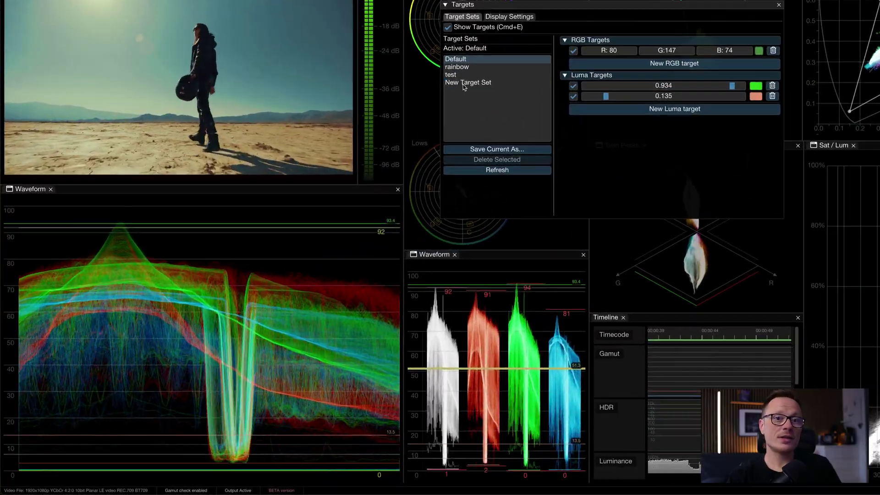
drag(733, 88, 656, 91)
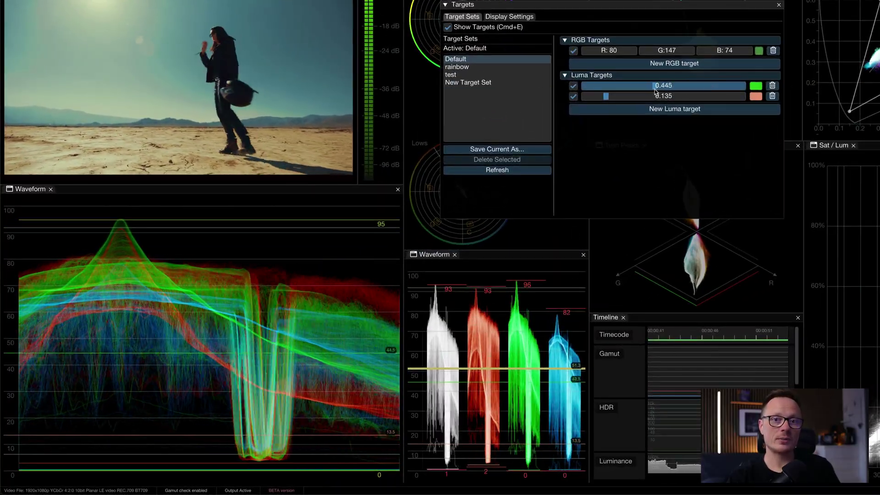
drag(711, 90, 724, 91)
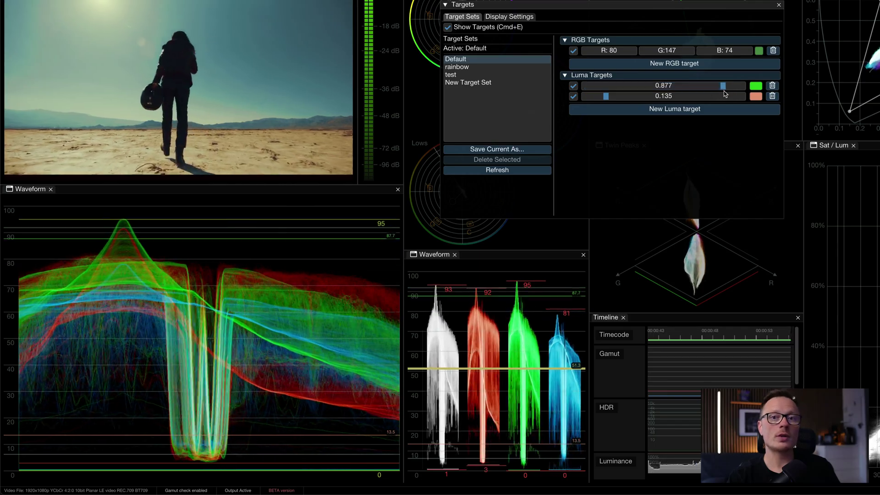
Step: Review the target Display Settings, then make the rainbow target set active
click(502, 17)
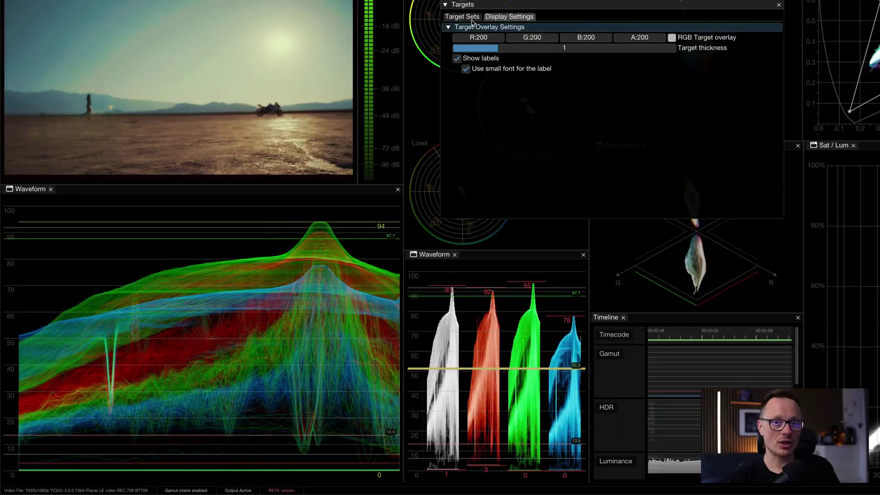
click(471, 17)
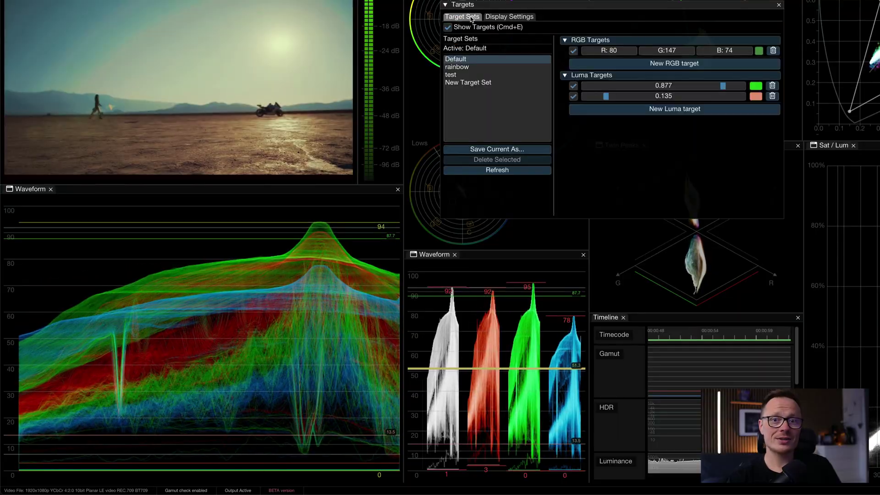
click(467, 67)
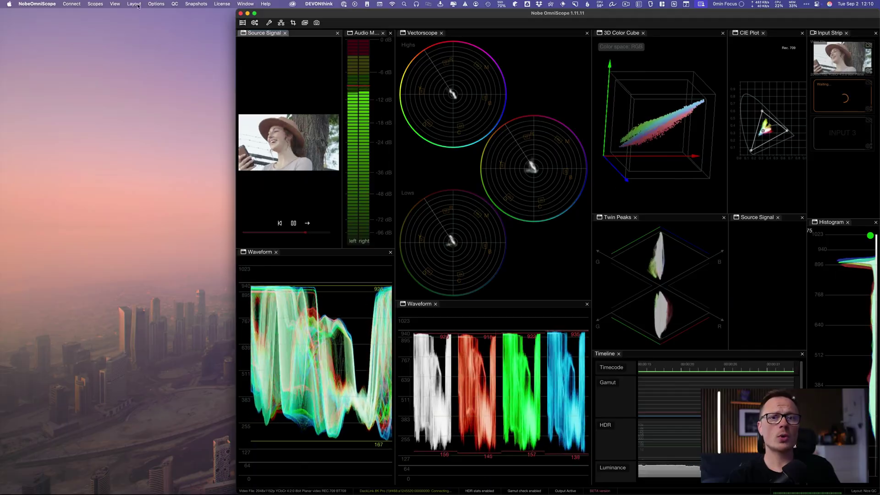
Step: Load the Multi-mon layout and resize the CIE Plot/Goniometer window so CIE Plot is taller
click(137, 4)
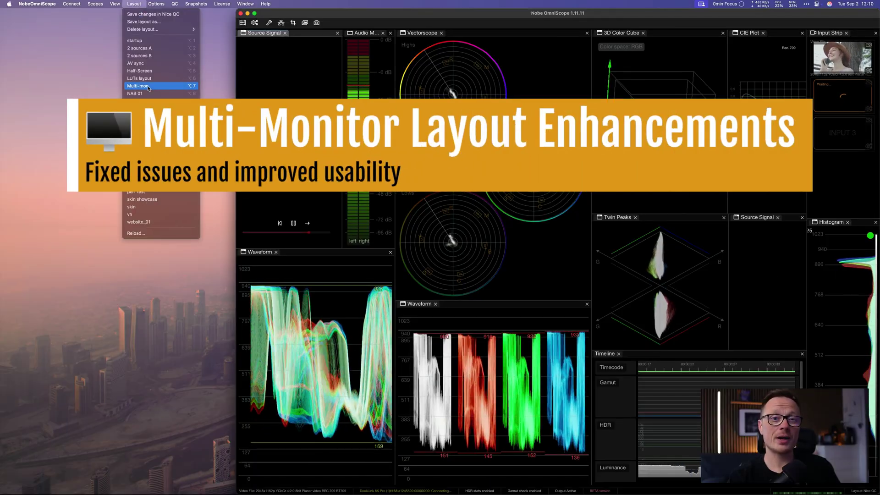
click(138, 86)
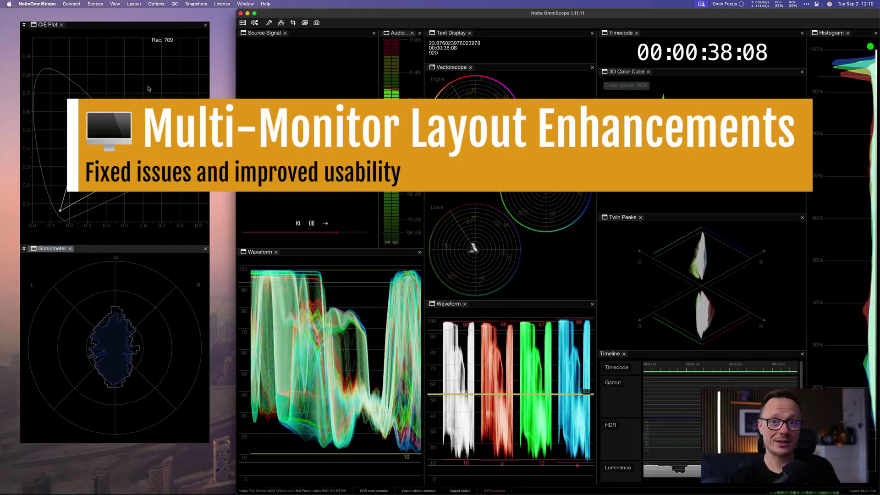
mouse_move(136, 26)
mouse_down()
mouse_move(144, 45)
mouse_move(140, 36)
mouse_up()
drag(156, 253, 154, 198)
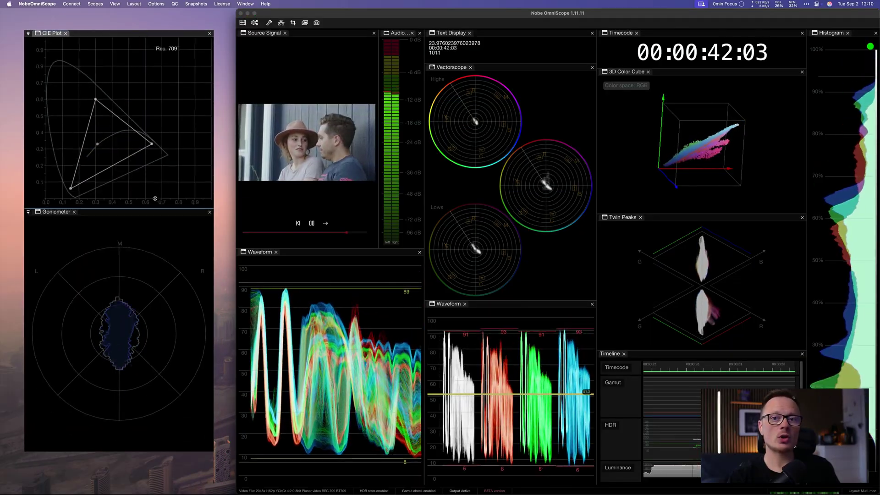
mouse_move(157, 241)
mouse_down()
mouse_move(156, 315)
mouse_move(157, 243)
mouse_up()
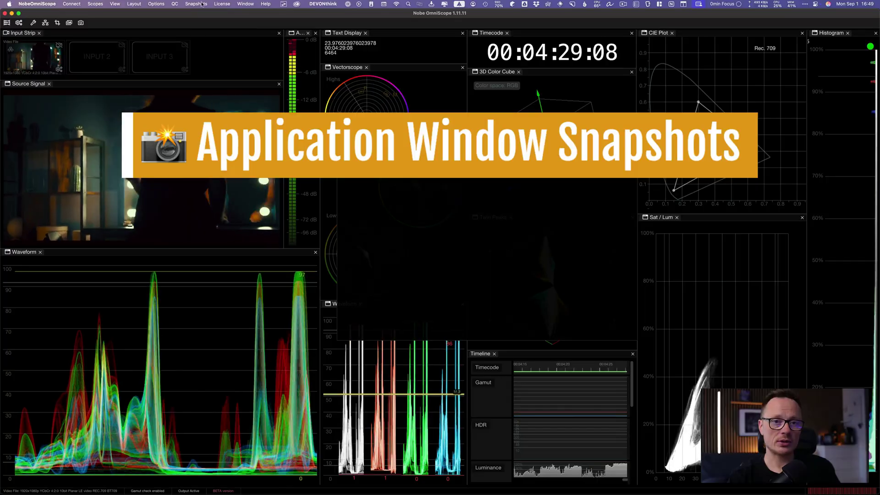
Step: Snapshot the whole window, then Quick Look the saved JPEG from the snapshot folder
click(202, 5)
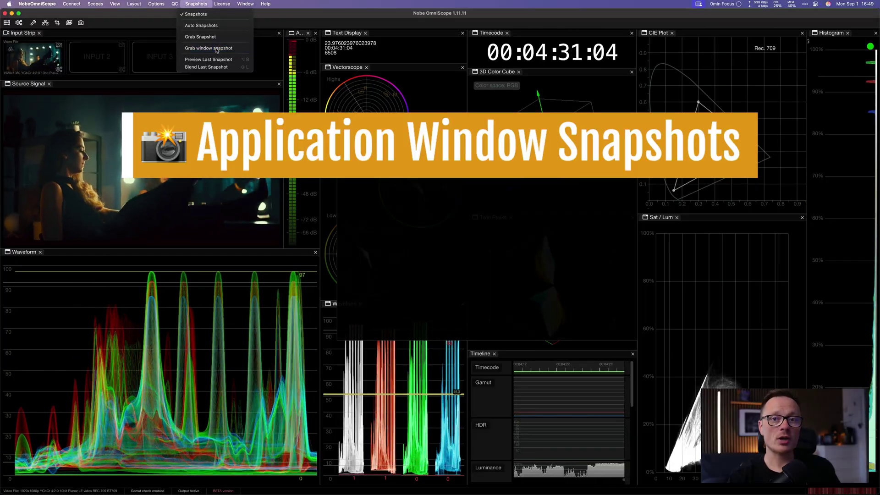
click(217, 48)
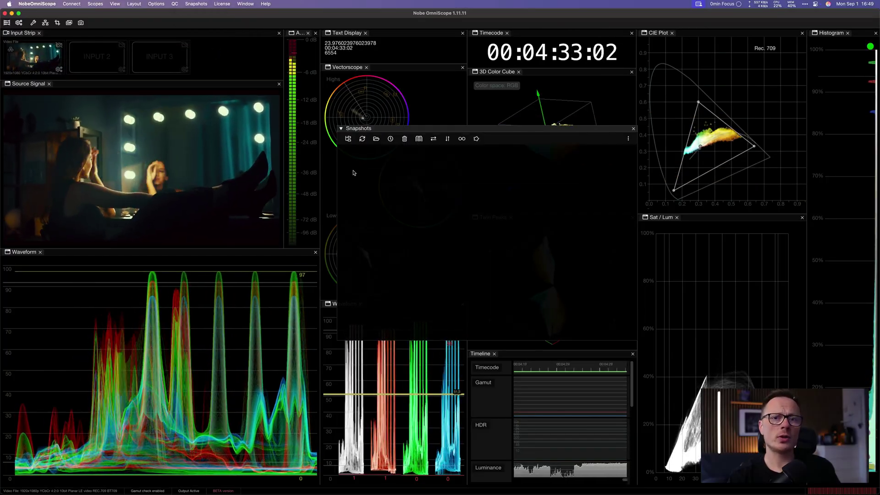
click(376, 139)
click(373, 172)
key(space)
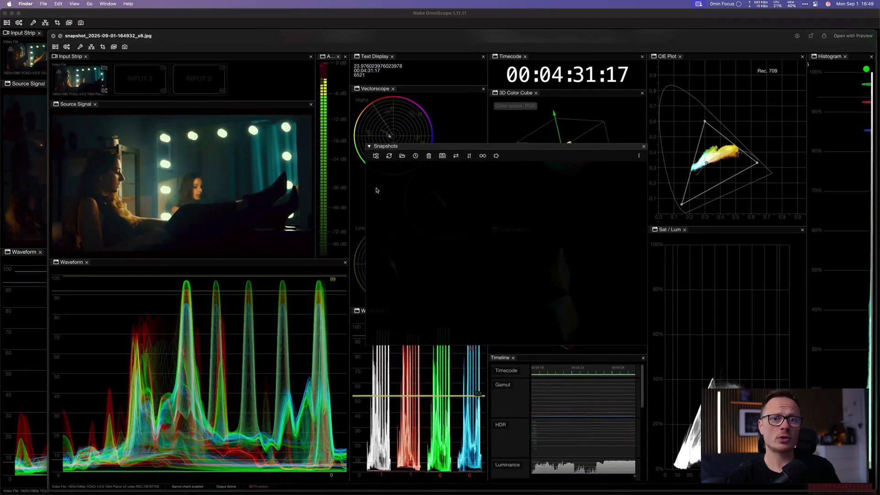
key(space)
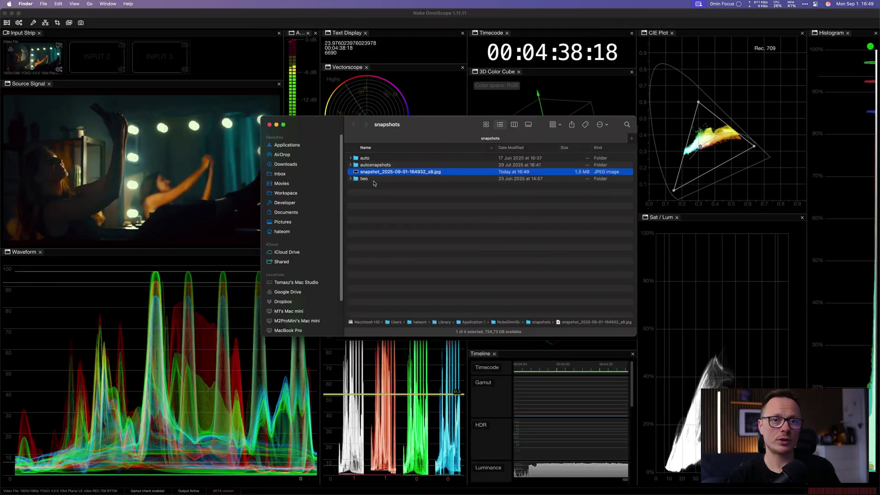
click(332, 18)
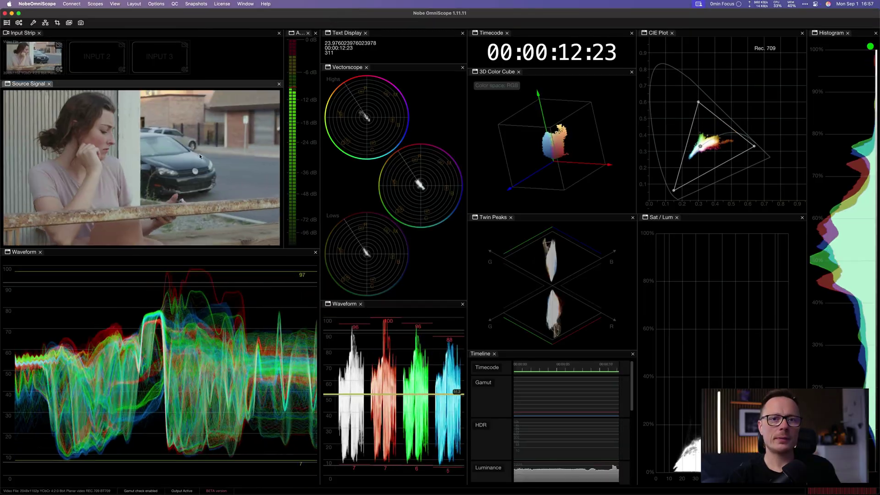
Step: Set the Source Signal Color Picker Sampling Area to 9x9 in its settings
right_click(199, 155)
click(219, 224)
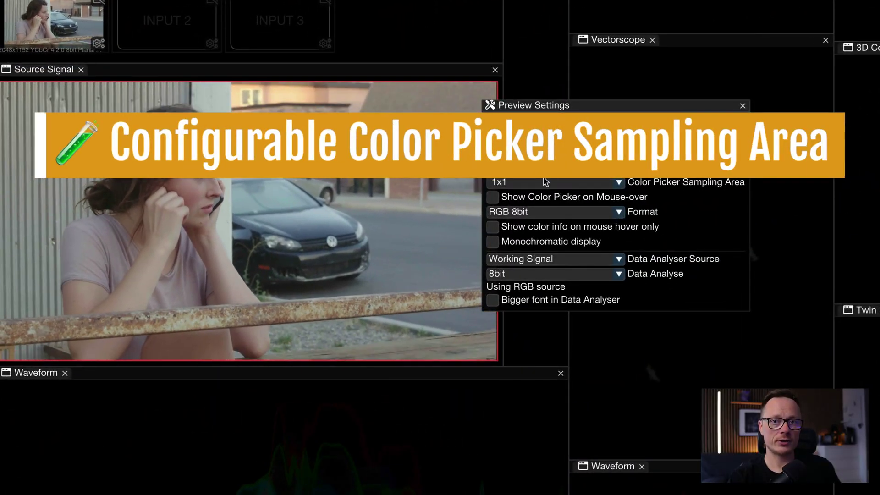
click(540, 183)
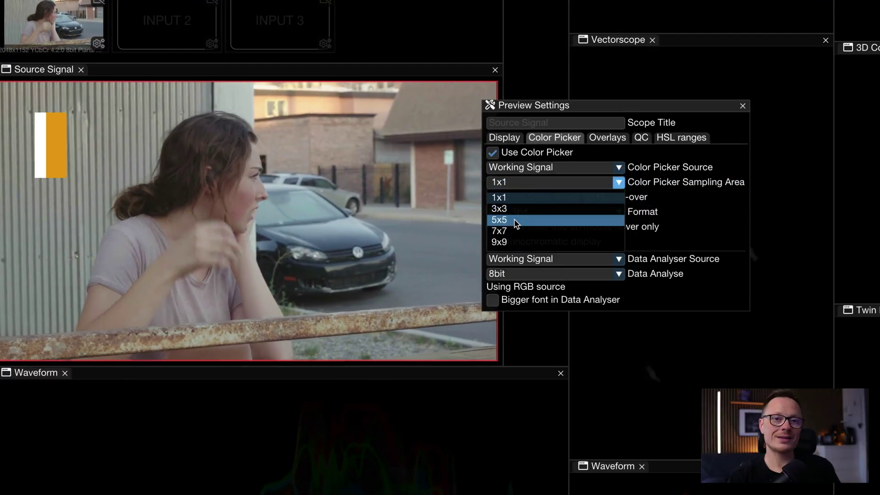
click(499, 241)
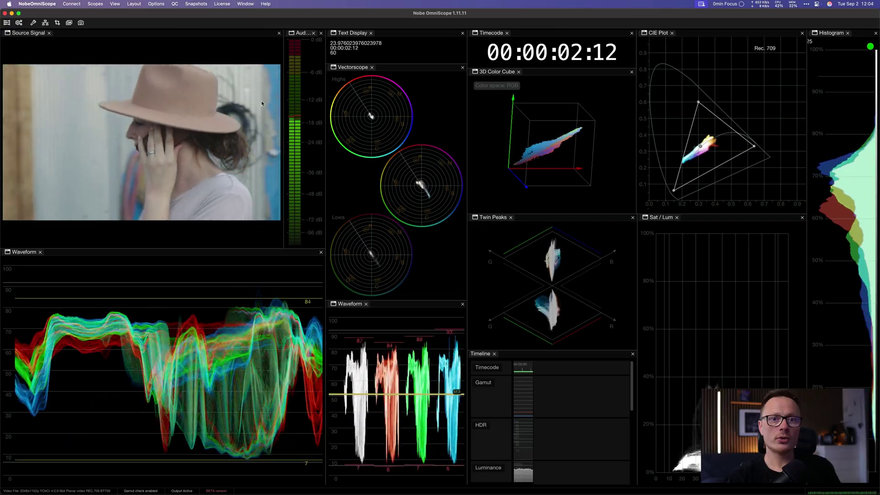
right_click(302, 99)
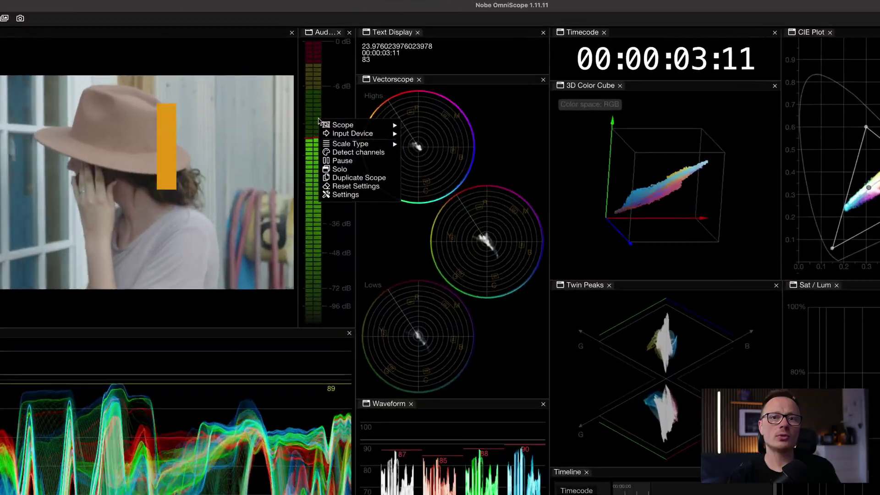
mouse_move(325, 114)
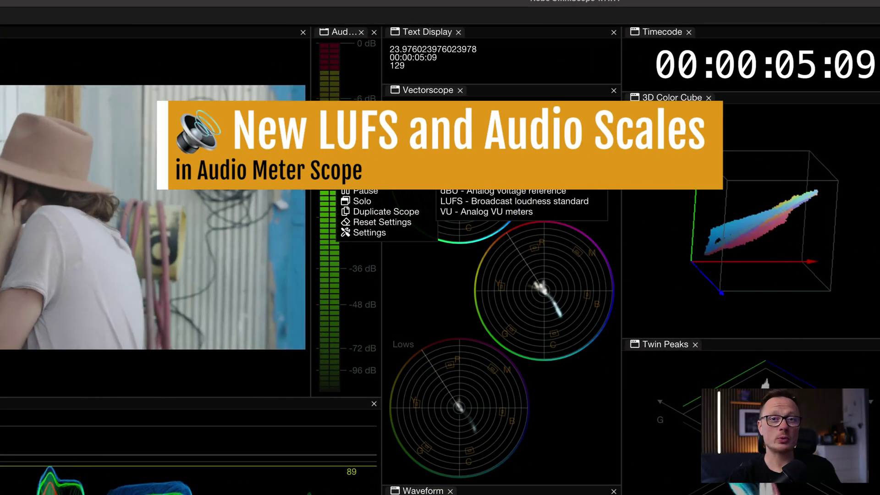
click(458, 180)
right_click(377, 171)
mouse_move(436, 191)
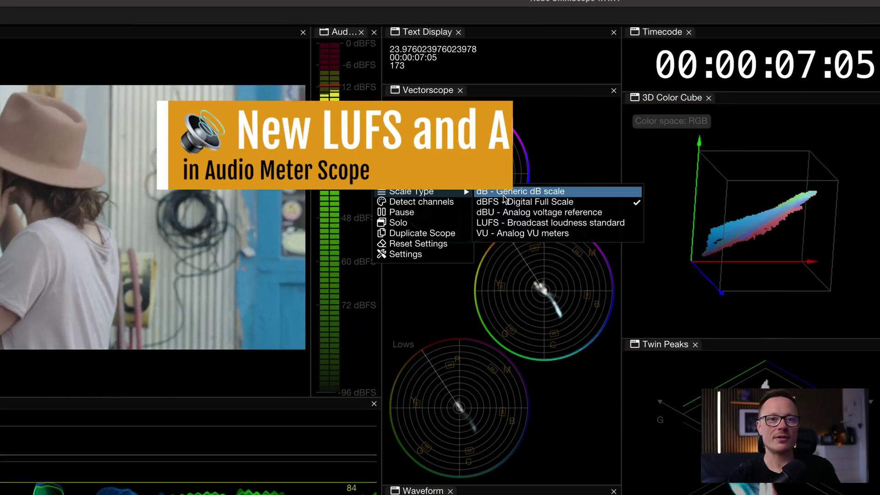
click(501, 212)
right_click(345, 180)
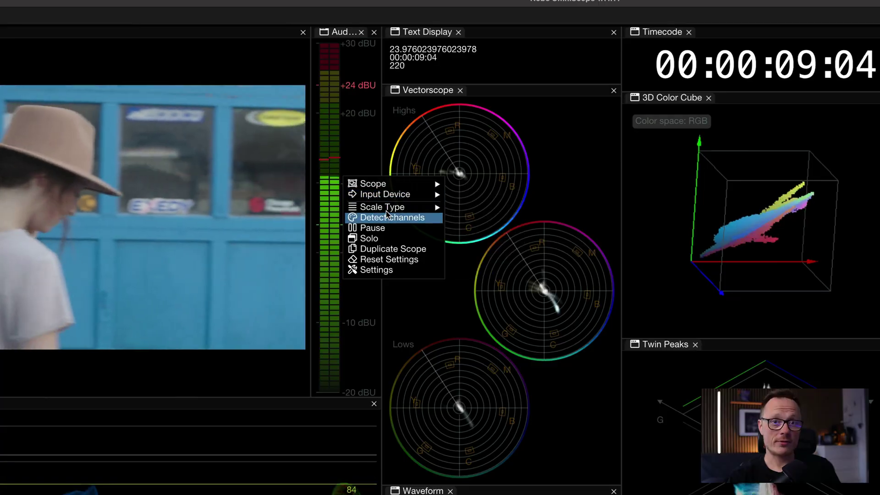
mouse_move(390, 206)
click(509, 237)
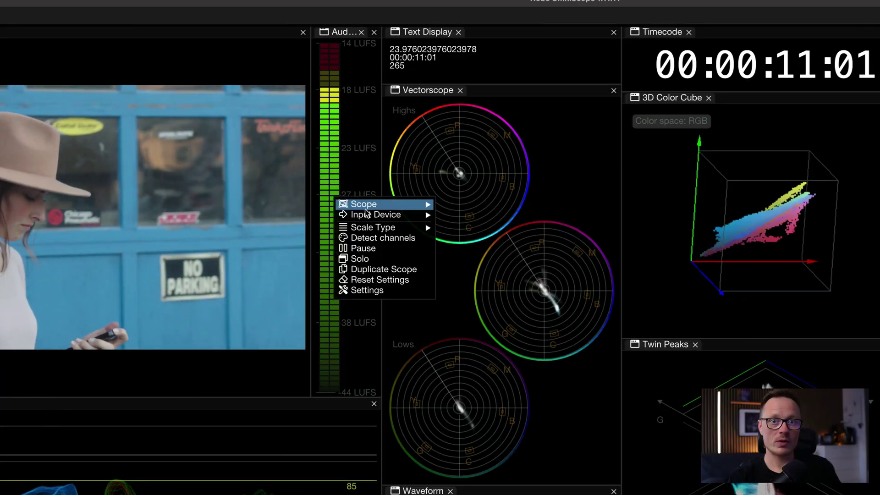
mouse_move(372, 227)
click(504, 269)
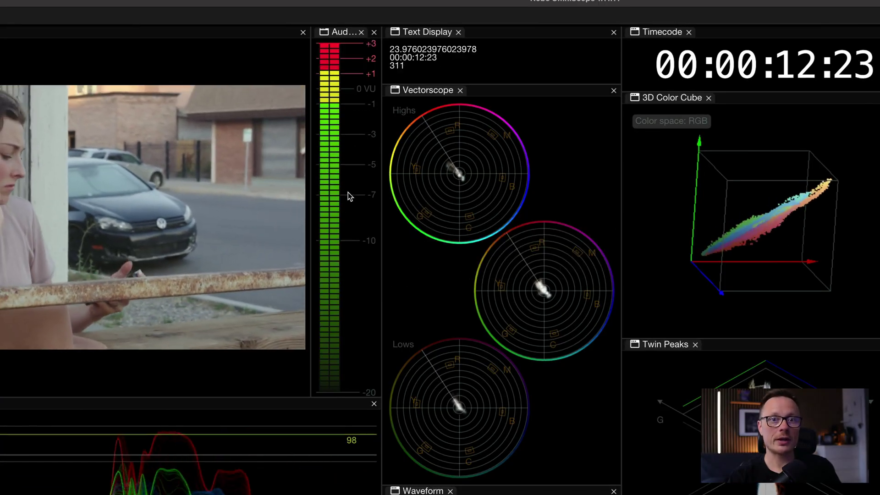
right_click(329, 176)
mouse_move(359, 205)
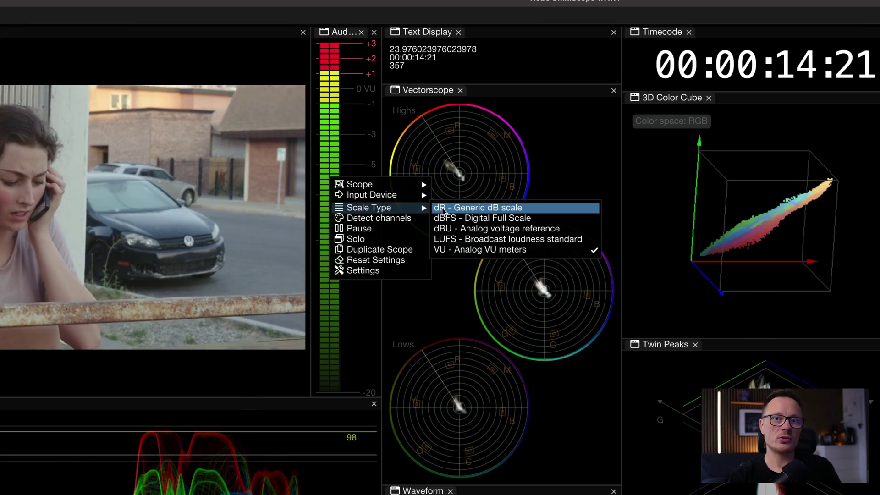
click(442, 208)
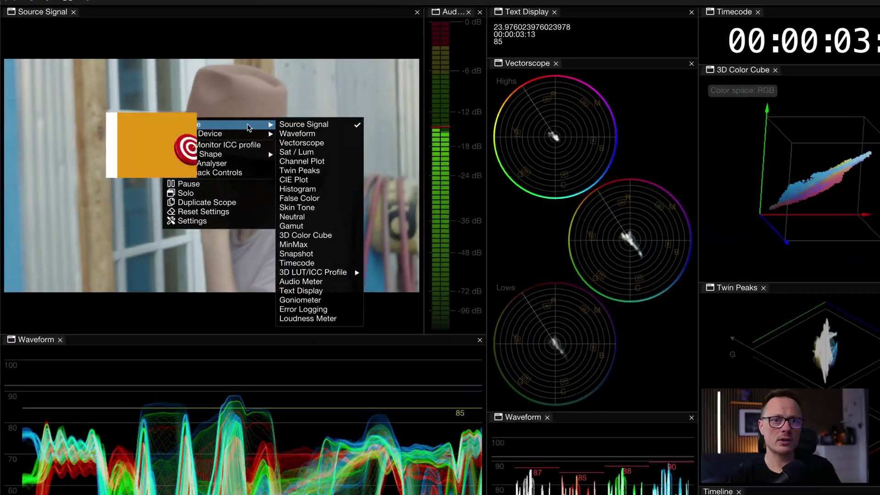
click(300, 198)
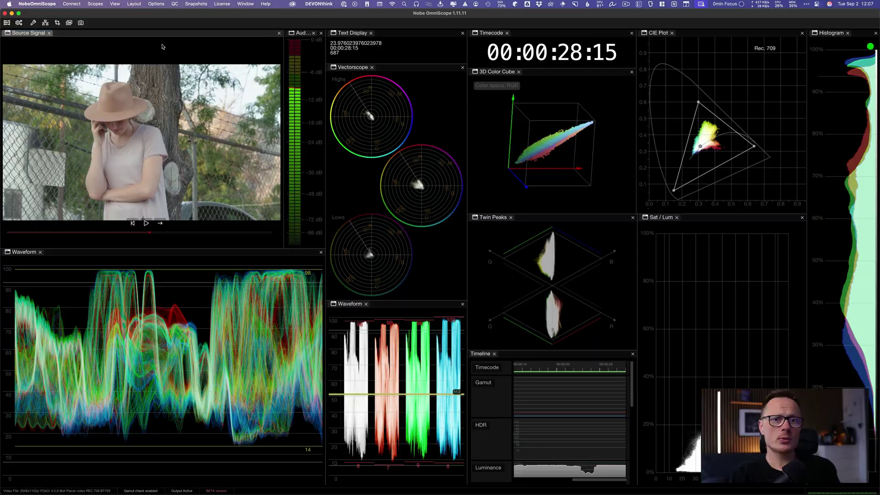
Step: Select test-overlay.png as the loaded overlay image under Options > Overlays
click(157, 4)
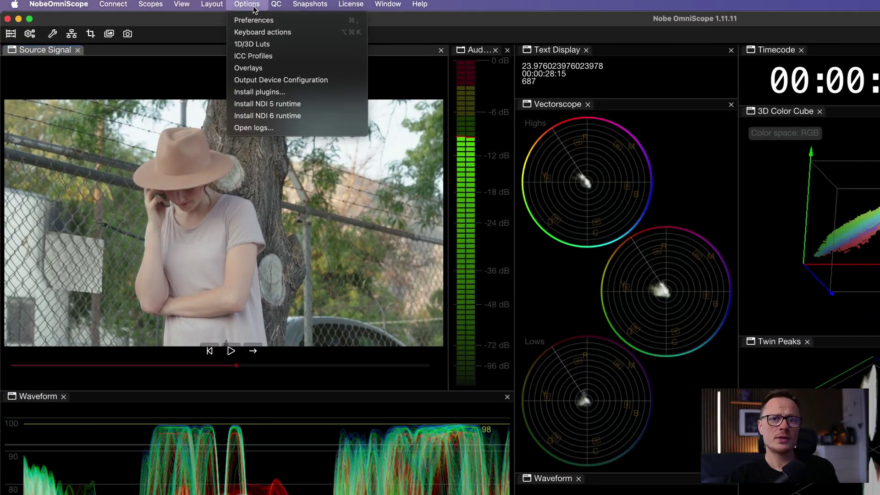
click(263, 69)
click(97, 81)
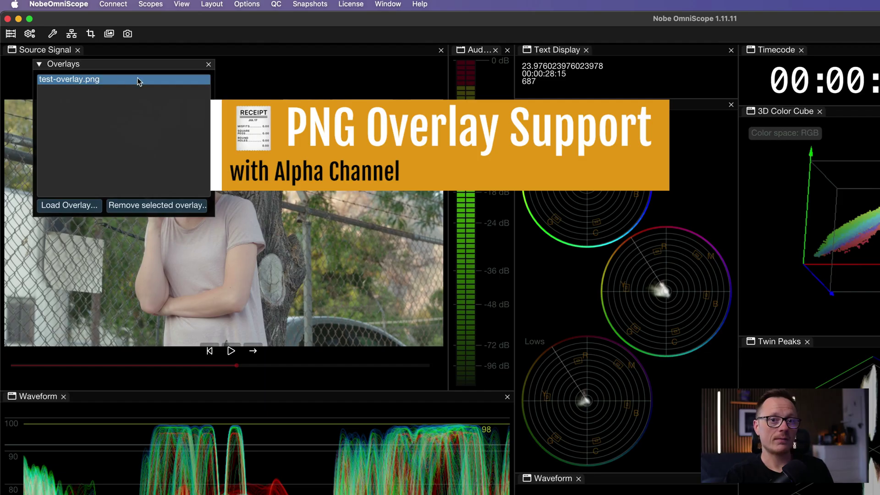
click(209, 66)
Step: Enable Overlay Image in Source Signal settings, toggling it off and on to compare
right_click(265, 191)
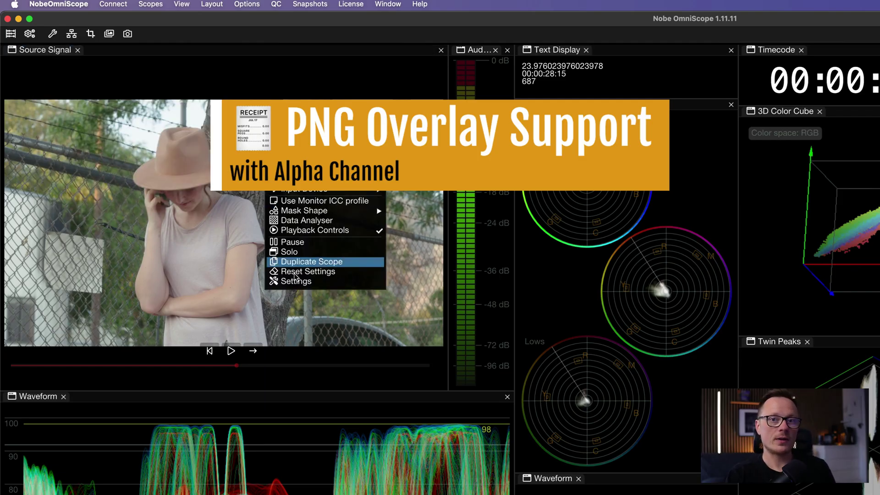
click(296, 283)
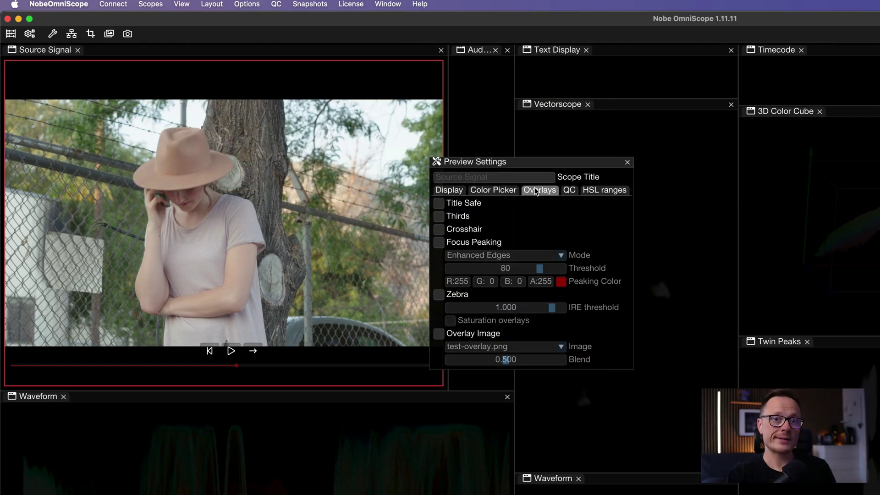
click(439, 334)
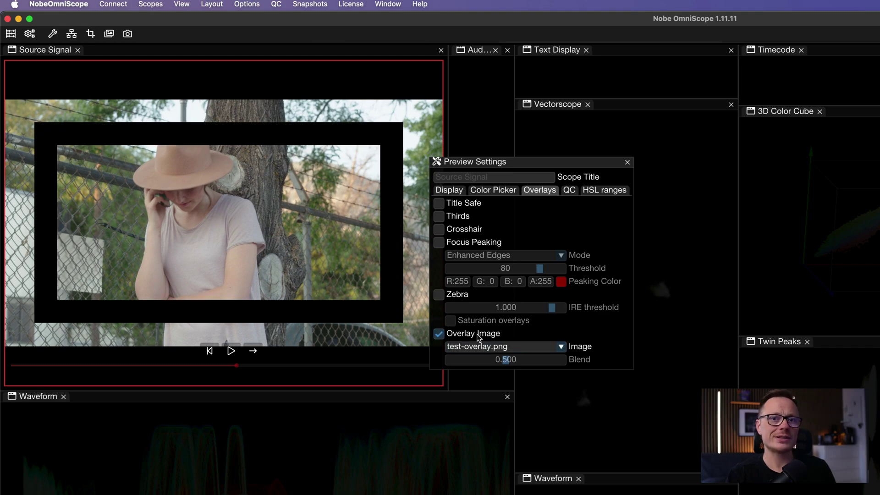
click(479, 338)
click(478, 338)
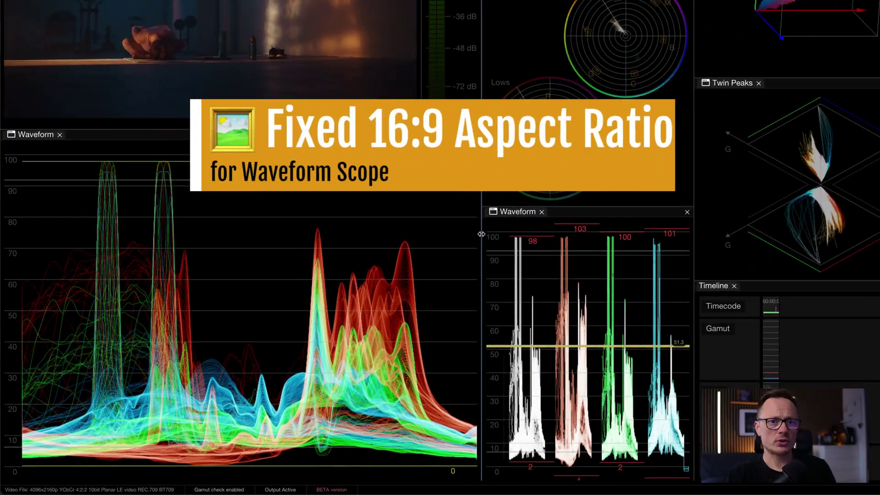
mouse_move(481, 234)
mouse_down()
mouse_move(610, 238)
mouse_move(485, 241)
mouse_up()
right_click(383, 232)
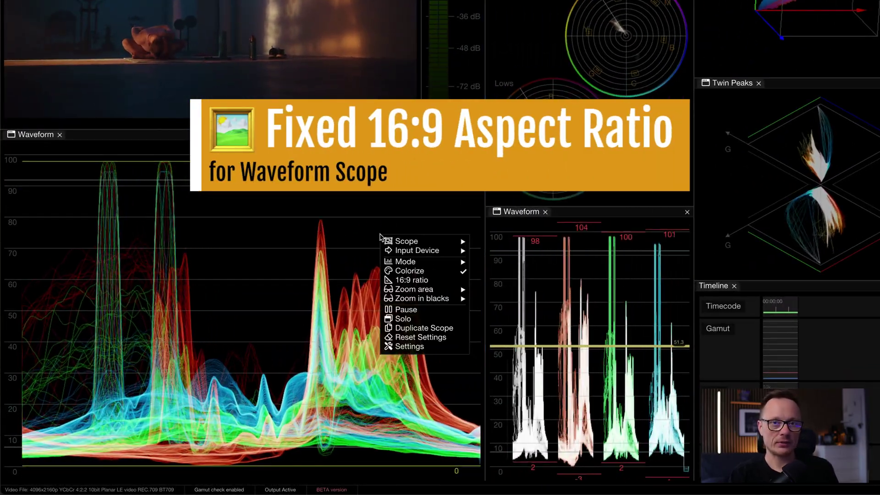
click(461, 277)
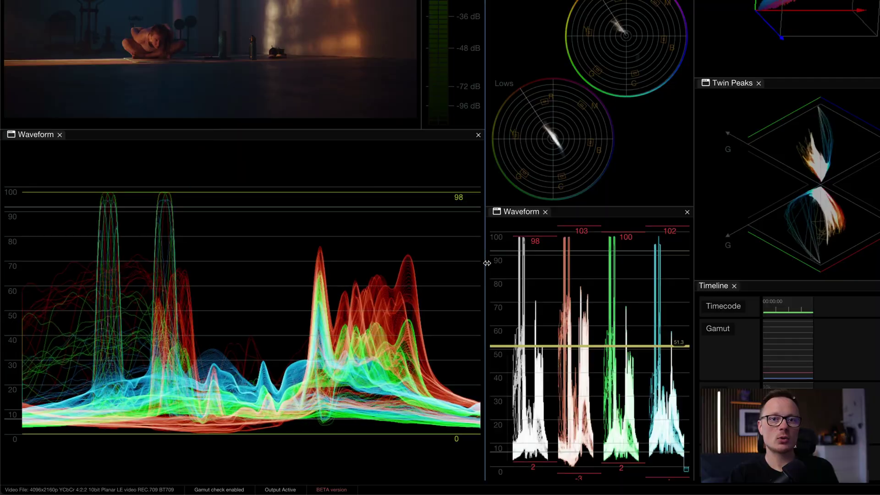
mouse_move(485, 267)
mouse_down()
mouse_move(579, 266)
mouse_move(476, 265)
mouse_up()
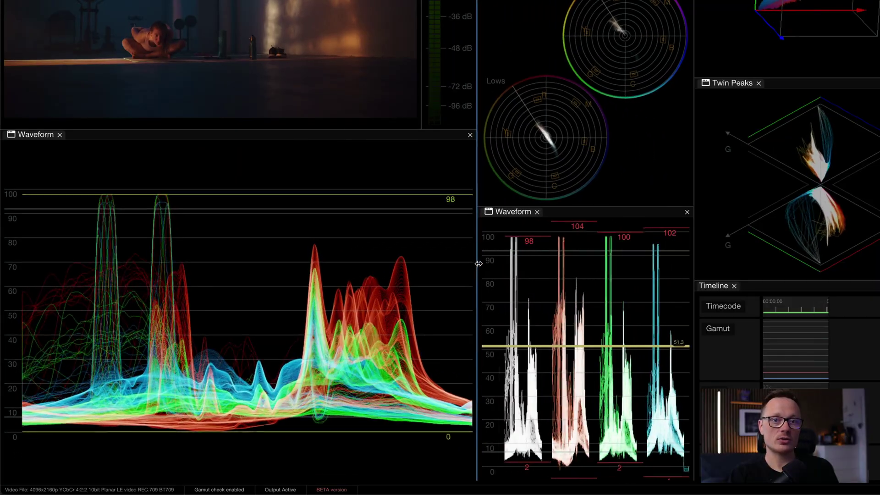
right_click(284, 210)
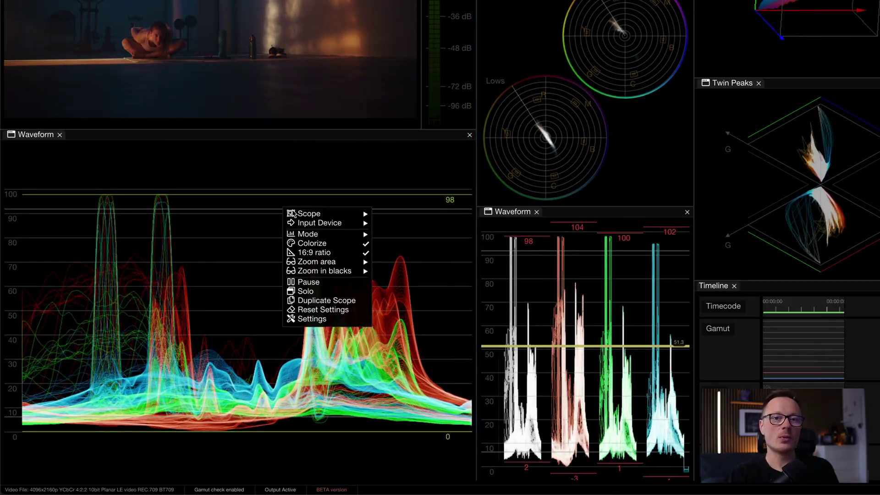
click(315, 253)
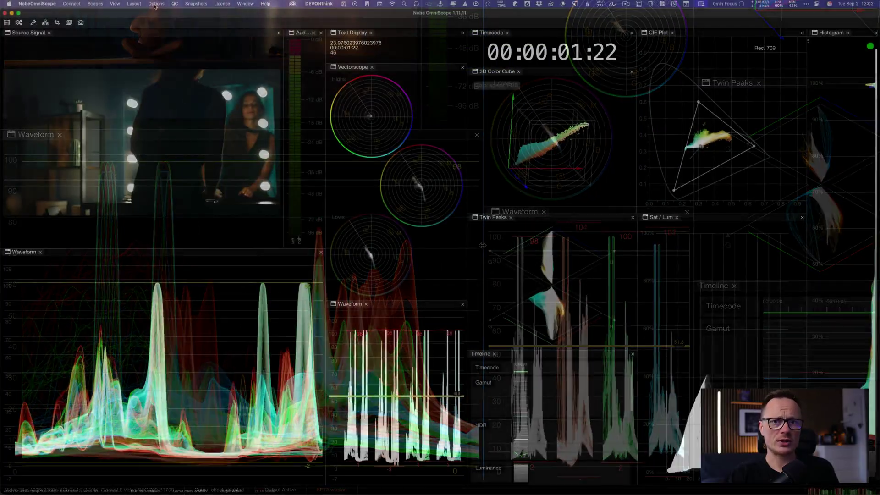
Step: In Keyboard Actions, bind Ctrl+Up to Increase Global Brightness and give Decrease Global Brightness a shortcut
click(154, 5)
click(189, 57)
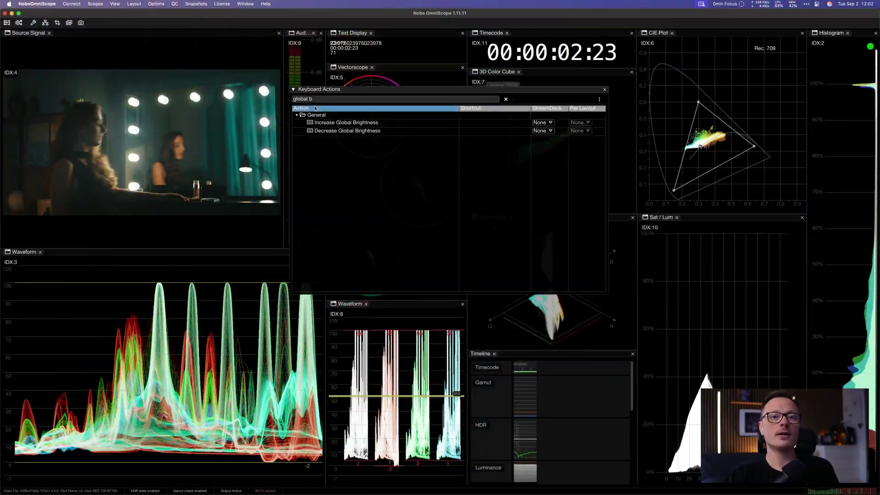
double_click(476, 126)
key(ctrl+Up)
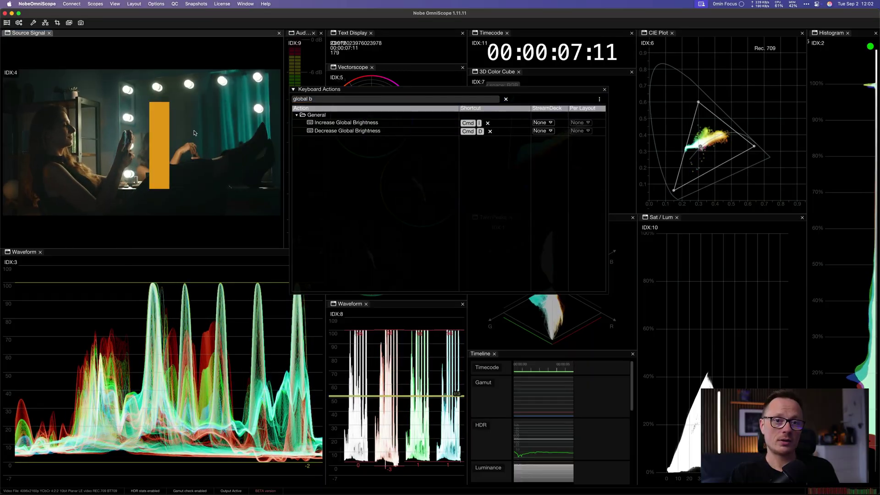
click(484, 114)
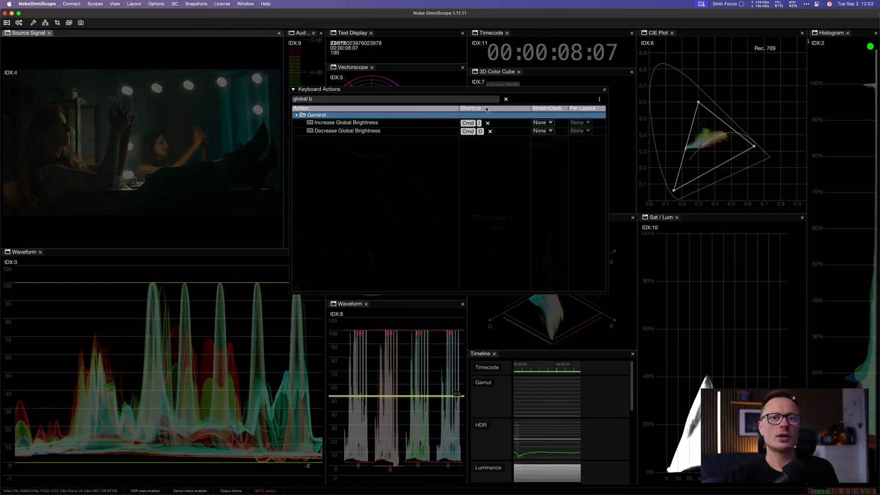
click(604, 90)
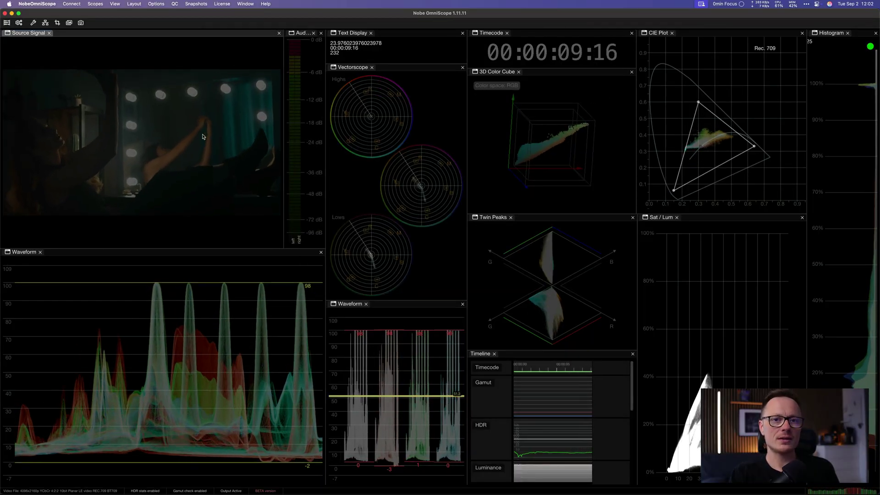